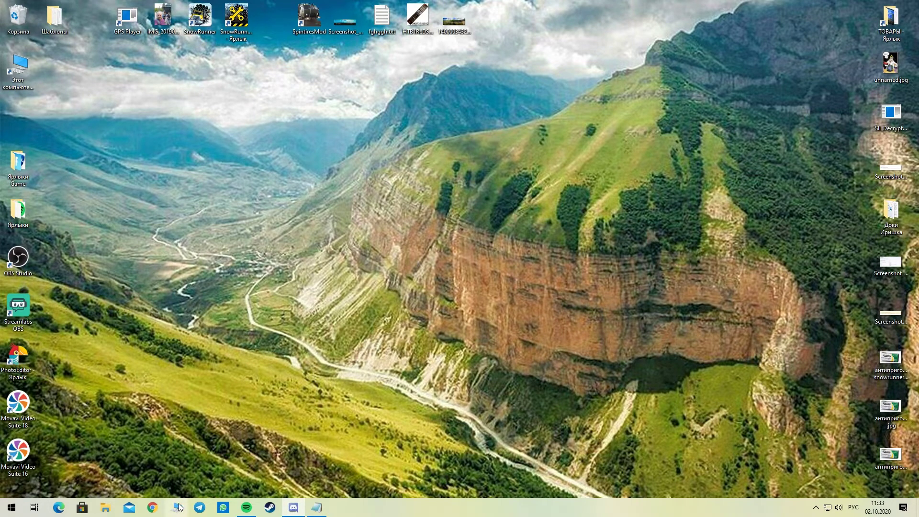
# Step: Open the SnowRunner folder inside My Games in the Documents folder
pyautogui.press('super+e')
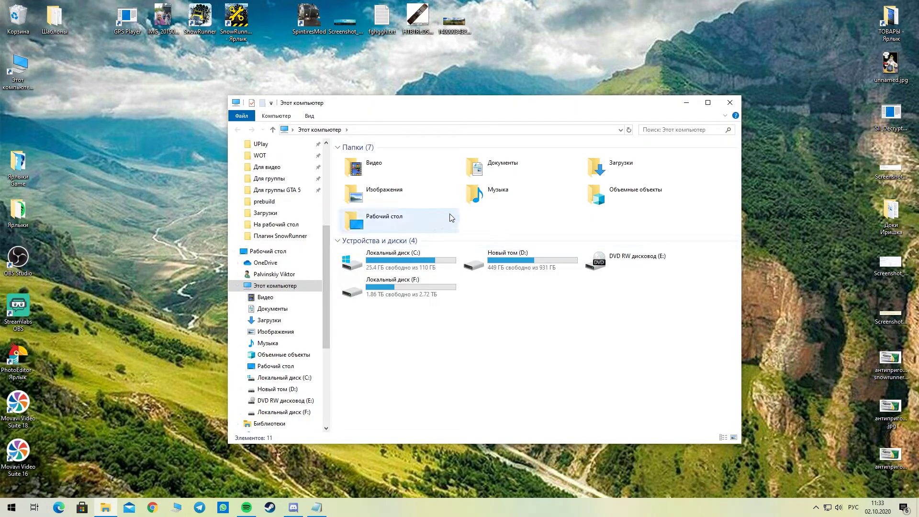
pyautogui.doubleClick(502, 169)
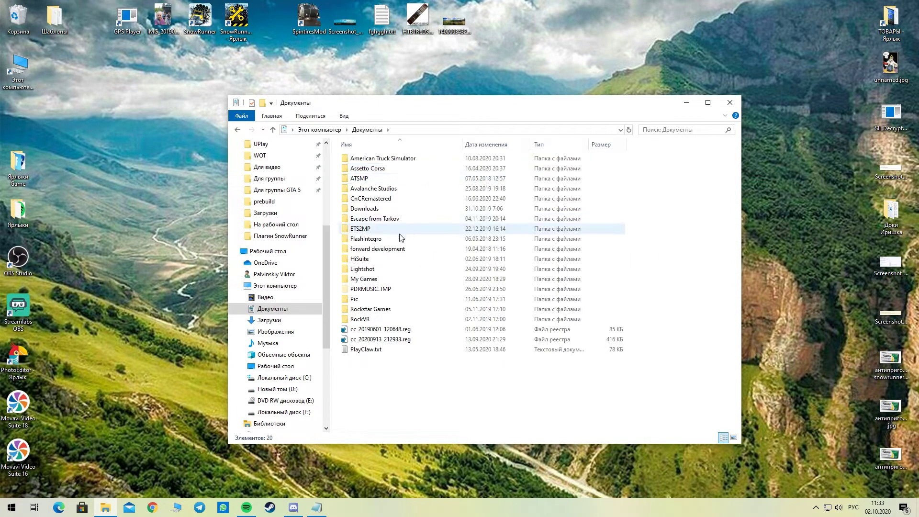
pyautogui.click(380, 282)
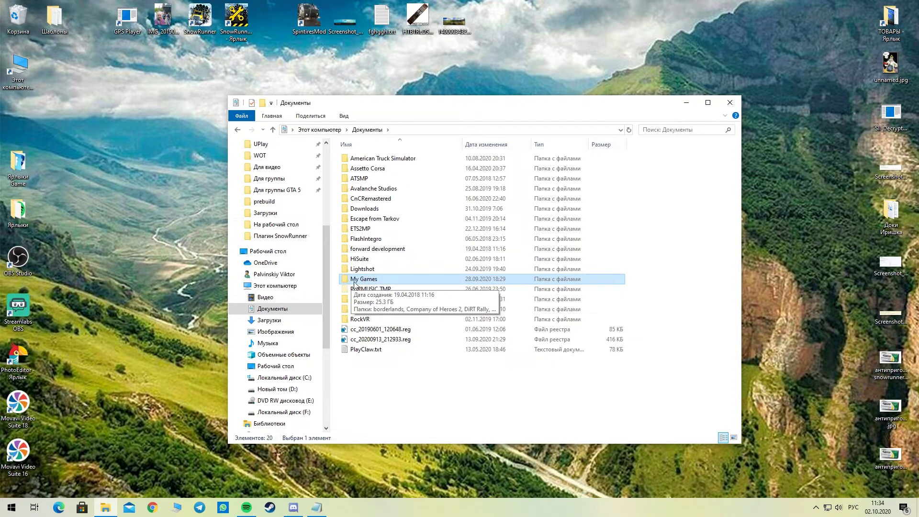
pyautogui.doubleClick(381, 281)
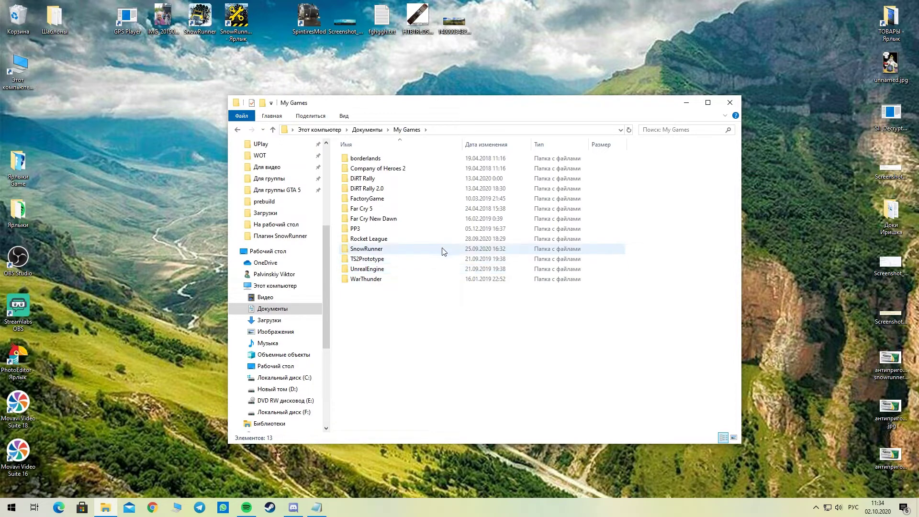
pyautogui.moveTo(417, 251)
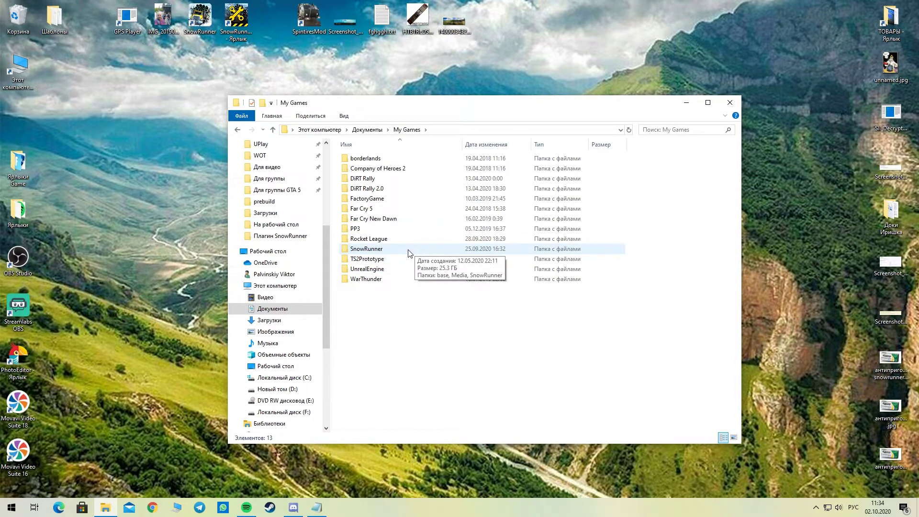
pyautogui.doubleClick(383, 249)
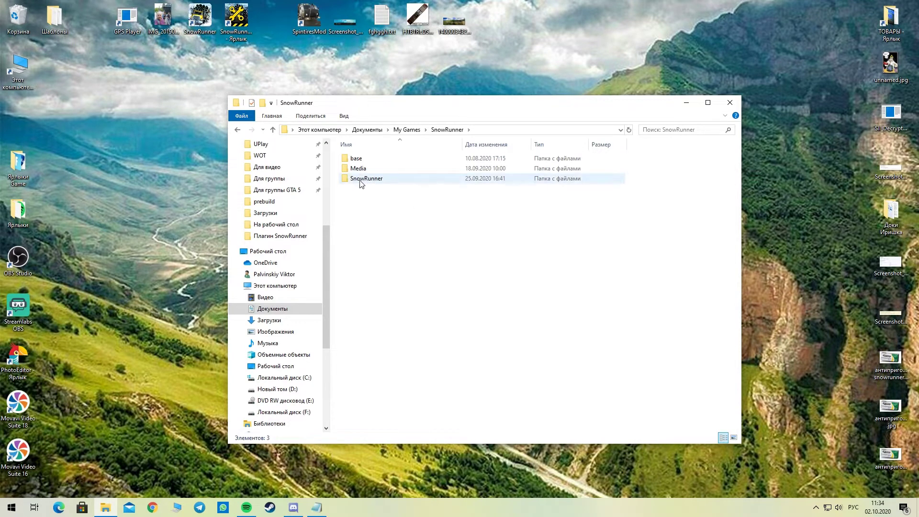
# Step: Go into the nested SnowRunner folder and open en_us, Sources, BinEditor
pyautogui.moveTo(360, 183)
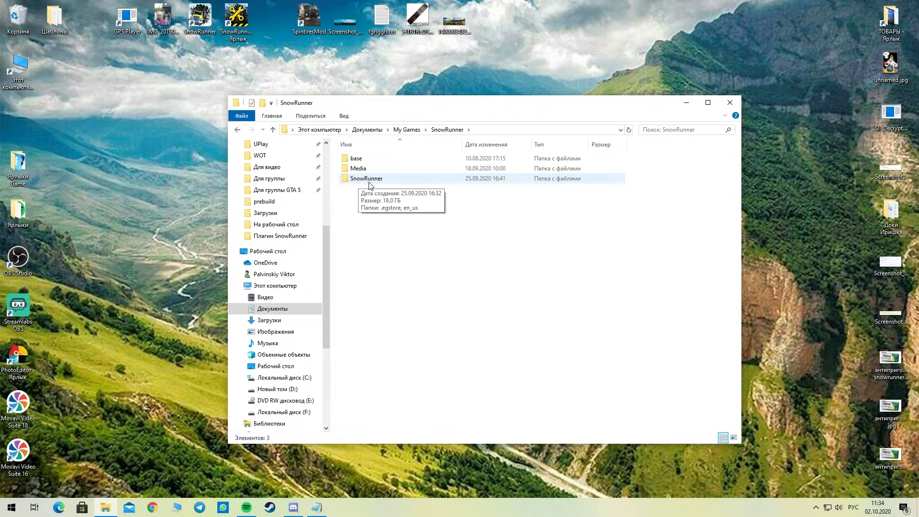
pyautogui.click(369, 182)
pyautogui.doubleClick(370, 184)
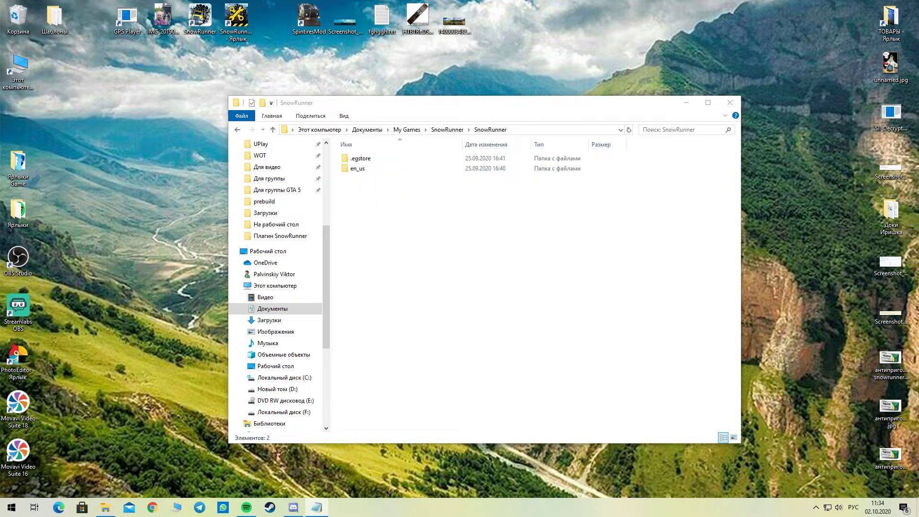
pyautogui.doubleClick(357, 170)
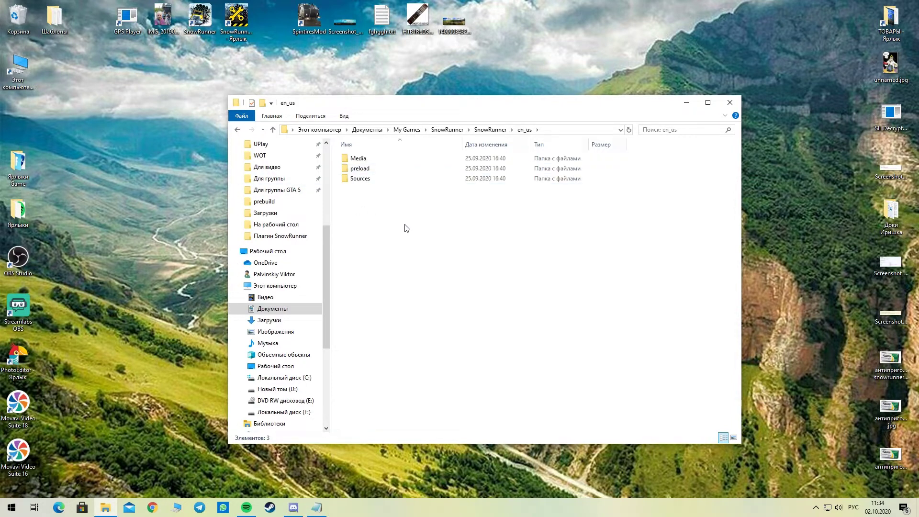
pyautogui.doubleClick(374, 180)
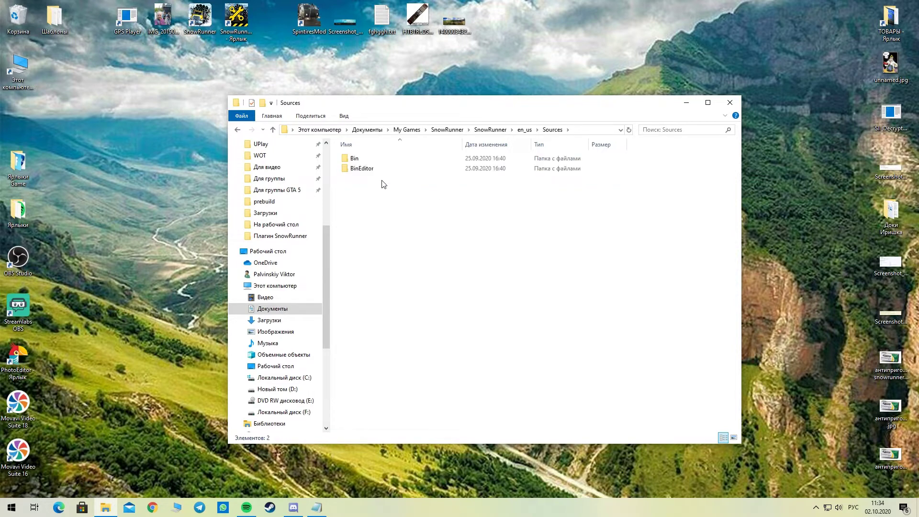
pyautogui.click(362, 170)
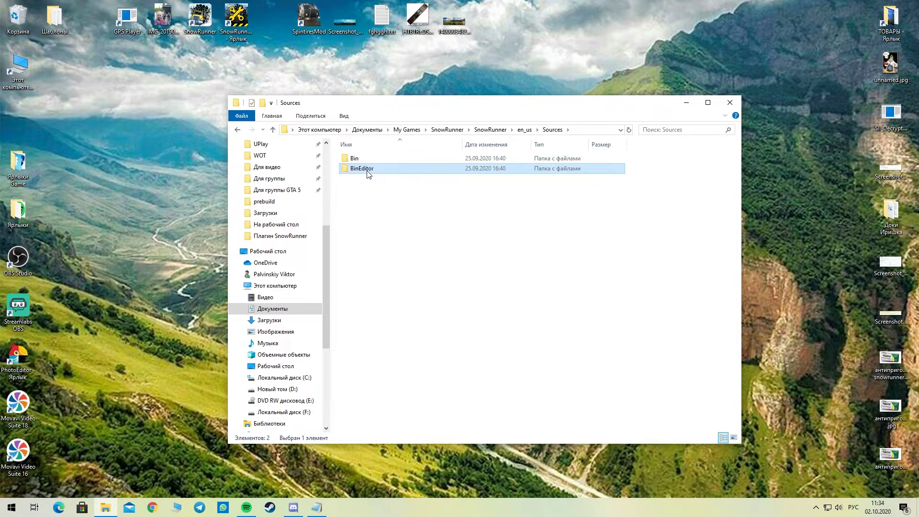
pyautogui.doubleClick(366, 170)
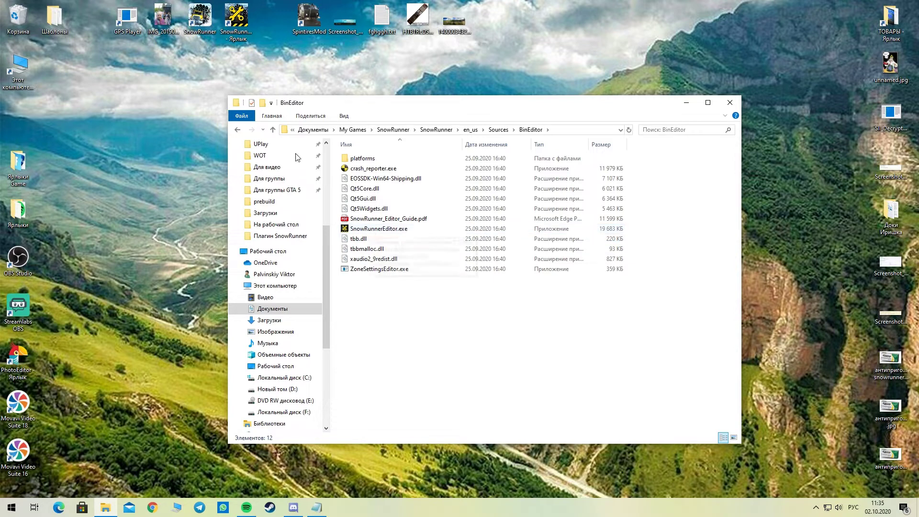
# Step: Delete the existing SnowRunnerEditor.exe shortcut from the desktop
pyautogui.click(237, 23)
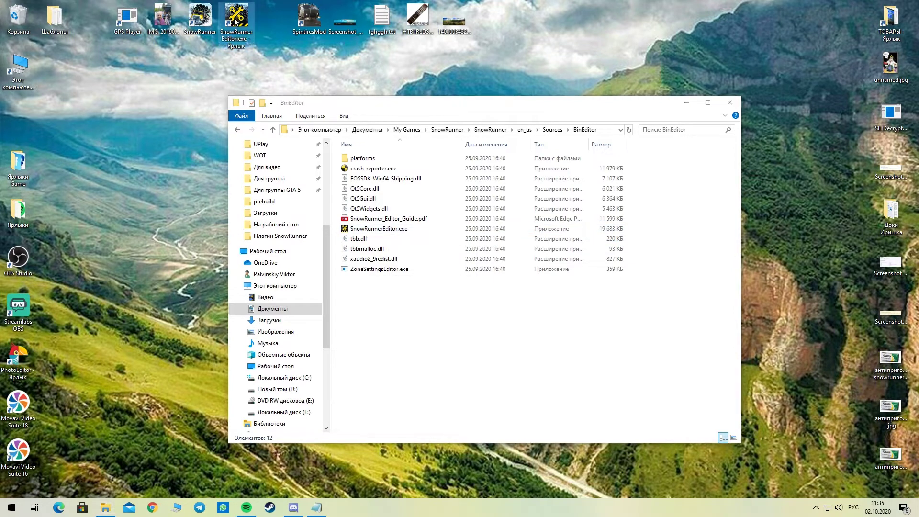
pyautogui.rightClick(238, 19)
pyautogui.click(289, 256)
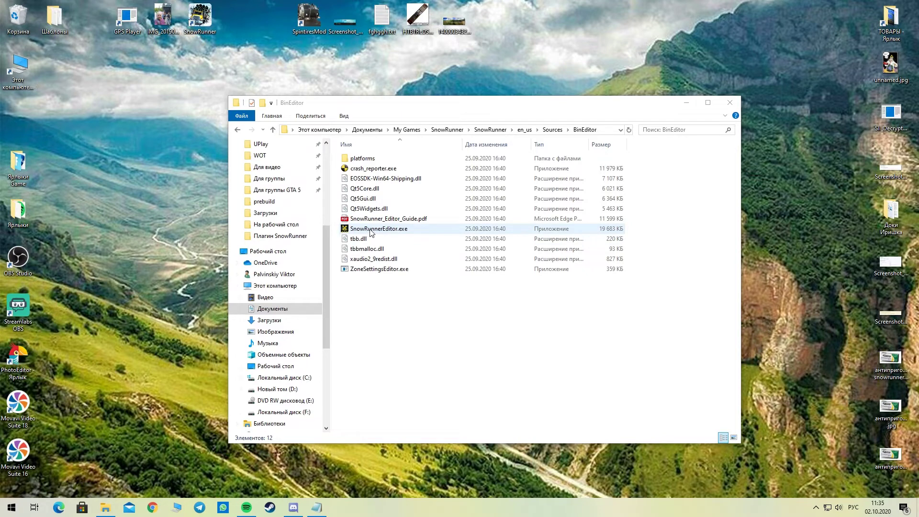
# Step: Create a desktop shortcut to SnowRunnerEditor.exe, place it beside the SnowRunner shortcut, and close the BinEditor folder
pyautogui.moveTo(371, 232); pyautogui.dragTo(252, 59)
pyautogui.moveTo(252, 58); pyautogui.dragTo(251, 61, button='right')
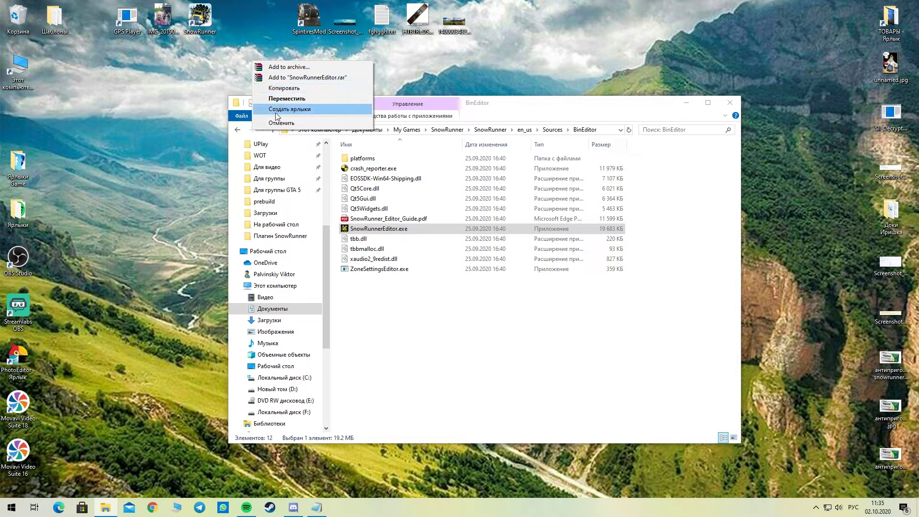
pyautogui.click(294, 109)
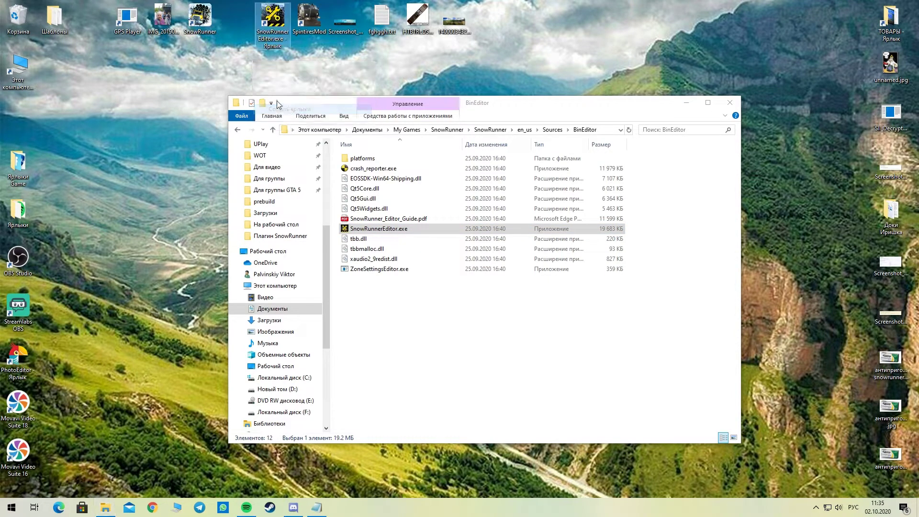
pyautogui.moveTo(268, 24); pyautogui.dragTo(233, 22)
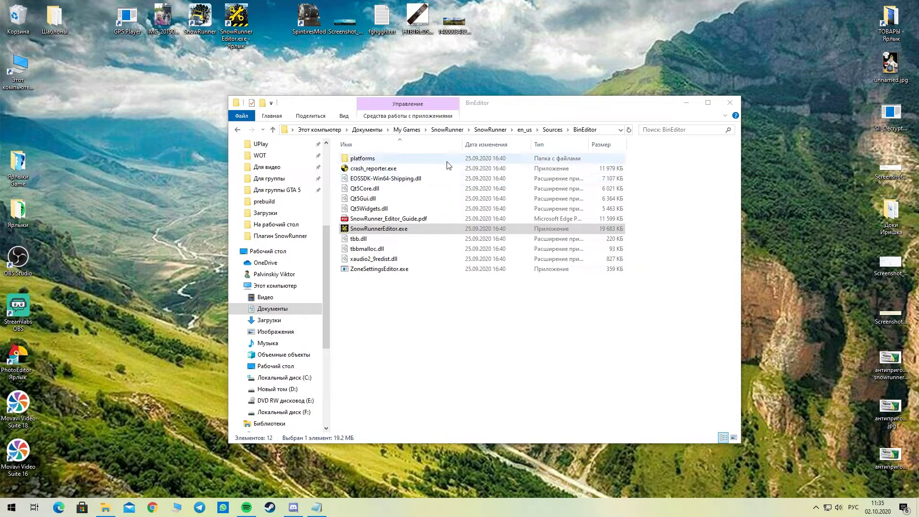
pyautogui.click(730, 104)
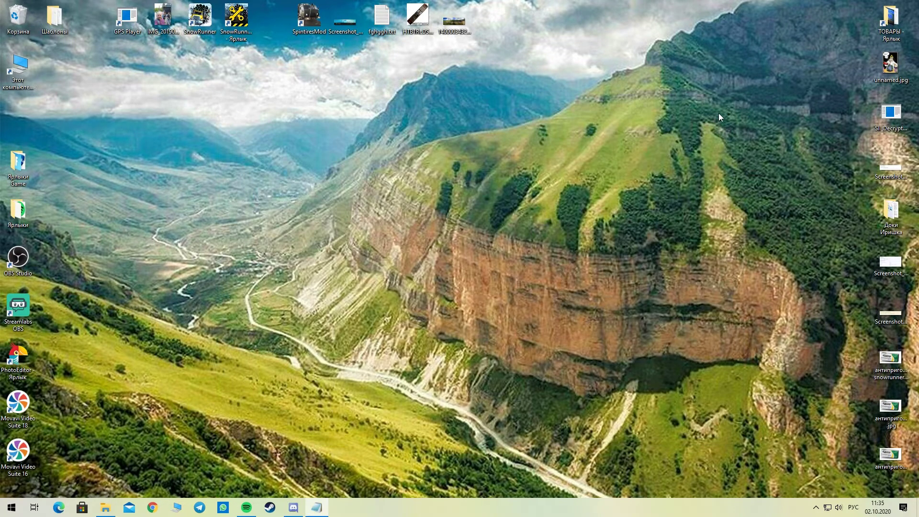
# Step: Launch SnowRunner Editor from its desktop shortcut and start a new terrain in the prebuild folder
pyautogui.doubleClick(236, 19)
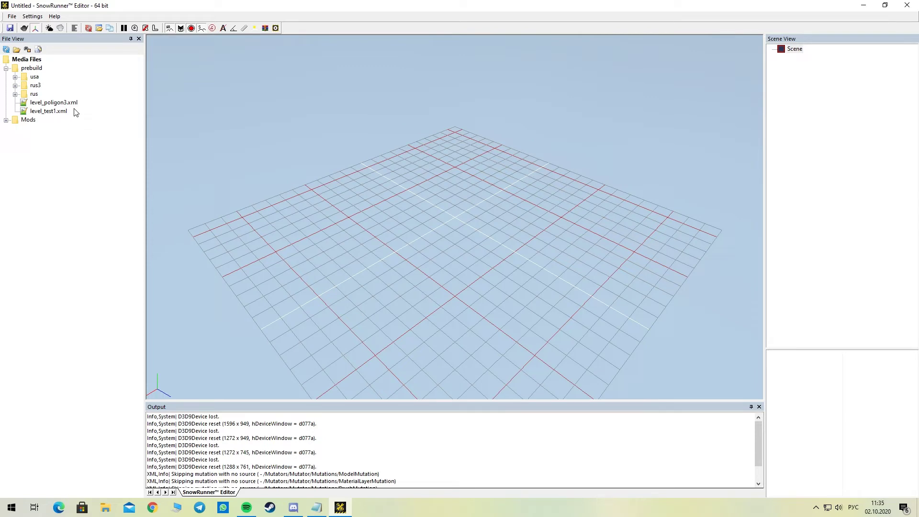
pyautogui.rightClick(32, 71)
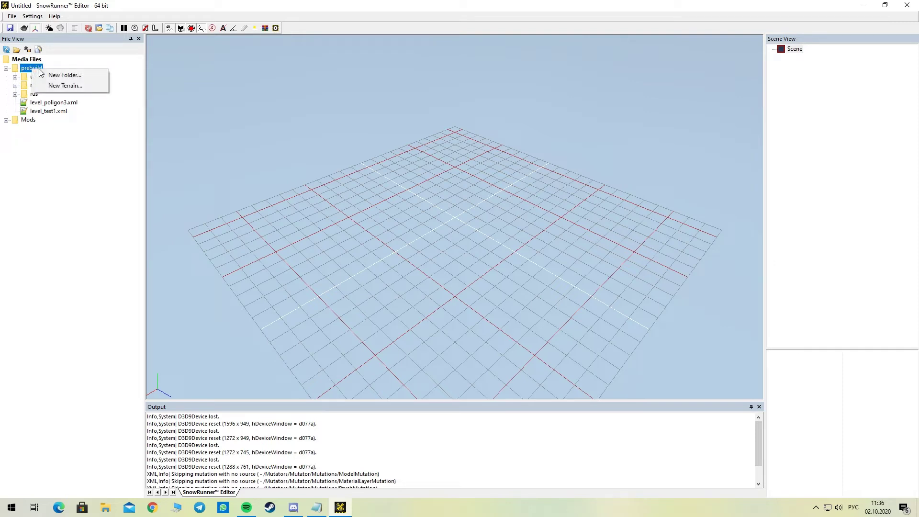
pyautogui.click(62, 88)
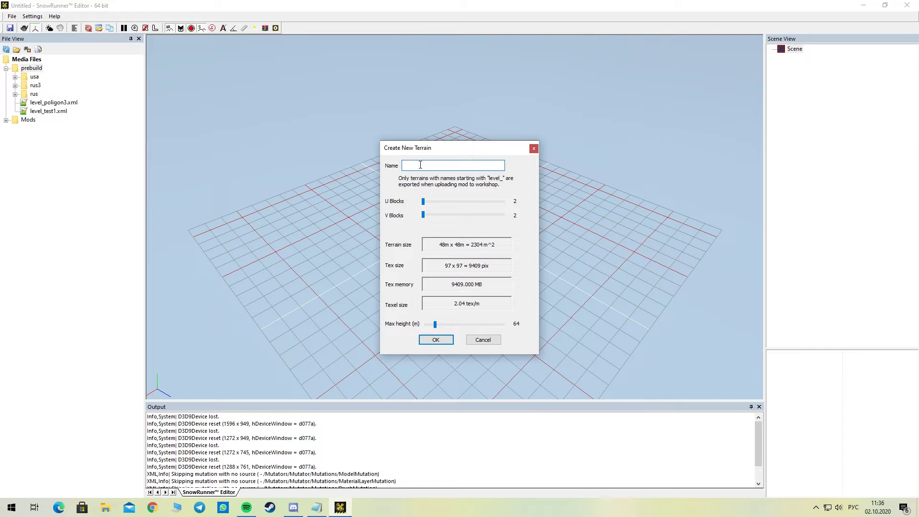
# Step: Name the new terrain level_urok and set both its U Blocks and V Blocks to 30
pyautogui.hotkey('alt', 'shift')
pyautogui.moveTo(424, 202); pyautogui.dragTo(513, 205)
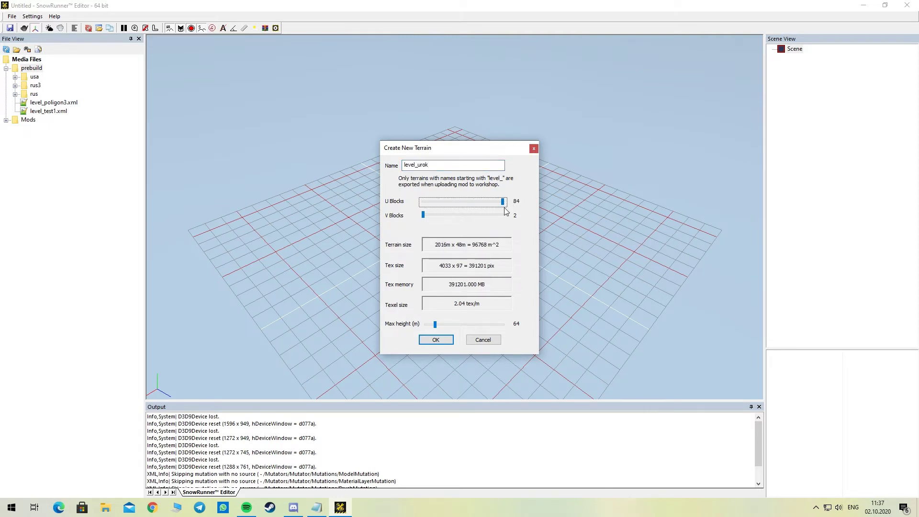
pyautogui.moveTo(423, 215); pyautogui.dragTo(516, 220)
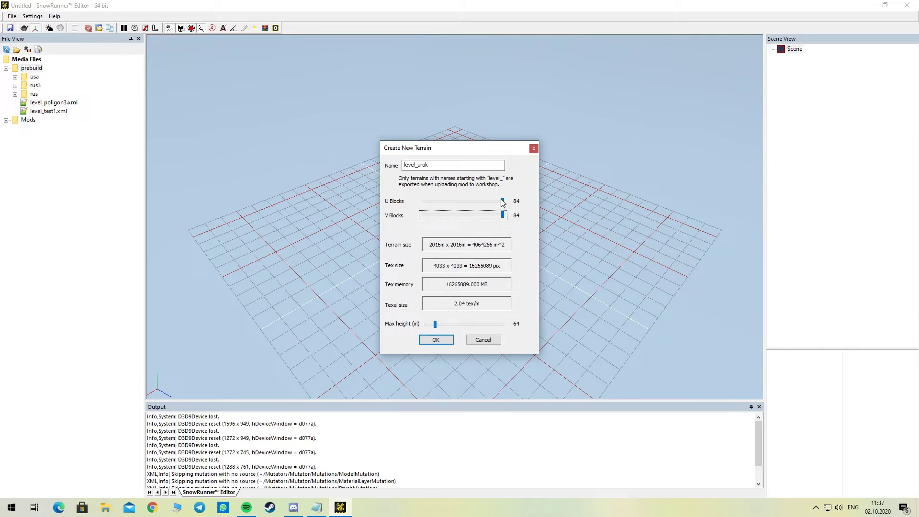
pyautogui.moveTo(502, 201); pyautogui.dragTo(450, 214)
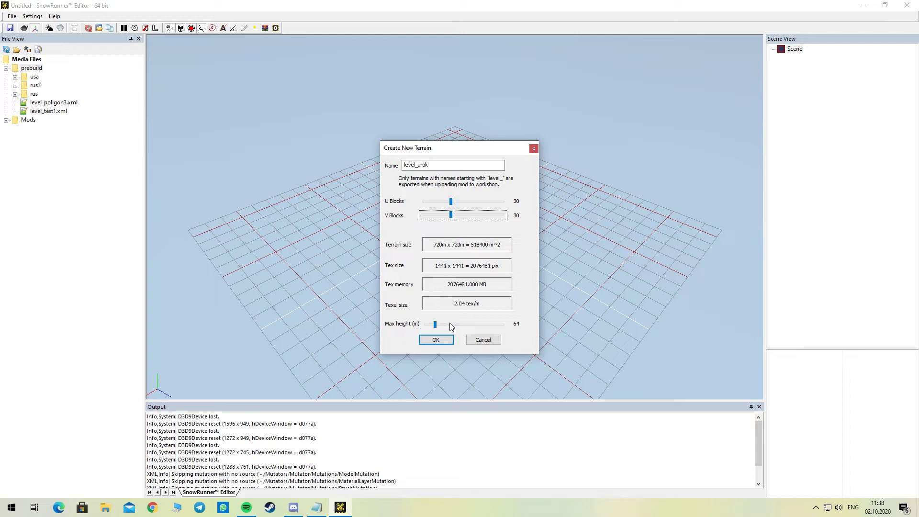
# Step: Try the lowest and highest settings of the terrain's maximum height and return it to 64 m
pyautogui.moveTo(435, 325); pyautogui.dragTo(418, 326)
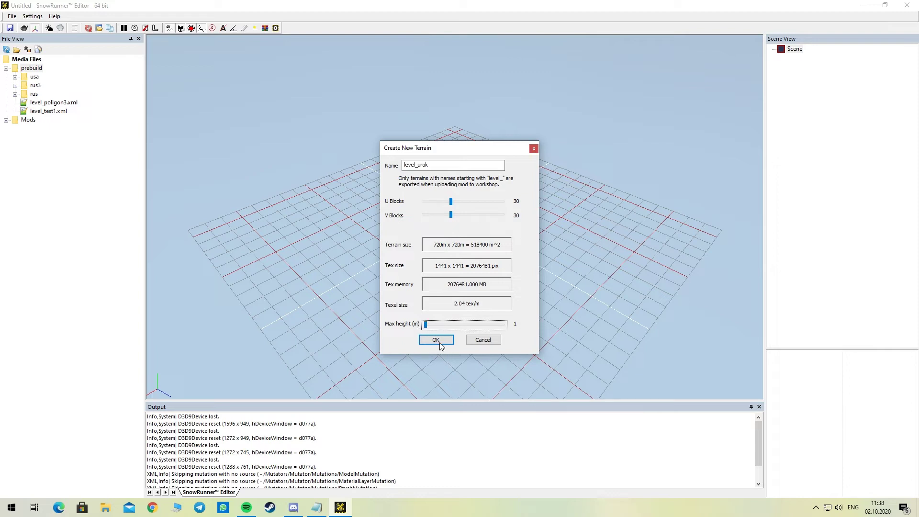
pyautogui.moveTo(424, 326); pyautogui.dragTo(508, 327)
pyautogui.moveTo(503, 324); pyautogui.dragTo(435, 324)
pyautogui.moveTo(436, 324); pyautogui.dragTo(503, 325)
pyautogui.moveTo(503, 328); pyautogui.dragTo(435, 329)
pyautogui.moveTo(440, 330)
pyautogui.mouseDown()
pyautogui.moveTo(515, 330)
pyautogui.moveTo(435, 323)
pyautogui.mouseUp()
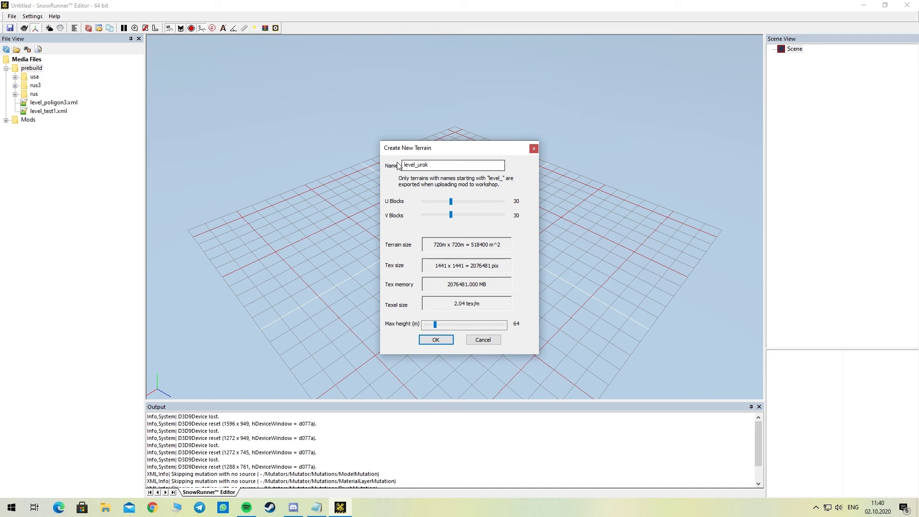
# Step: Create the terrain with the chosen settings and agree to generate its .STG file
pyautogui.click(434, 341)
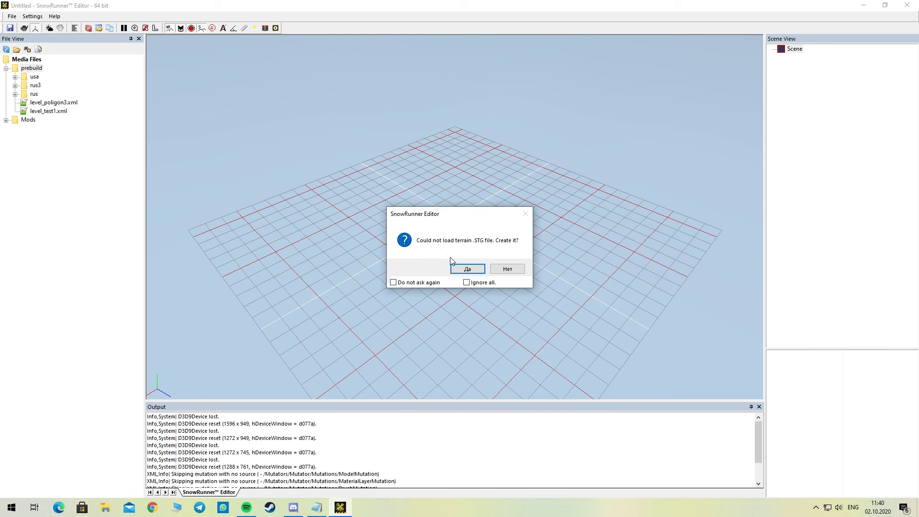
pyautogui.click(467, 269)
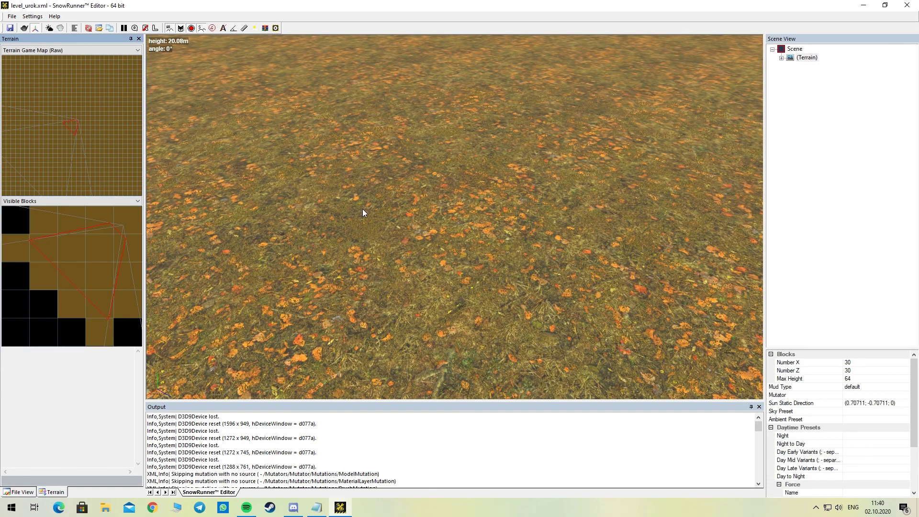
# Step: Examine the surface and edges of the level_urok terrain from several angles and distances
pyautogui.scroll(-5, 373, 206)
pyautogui.moveTo(451, 246); pyautogui.dragTo(271, 256, button='right')
pyautogui.scroll(5, 369, 266)
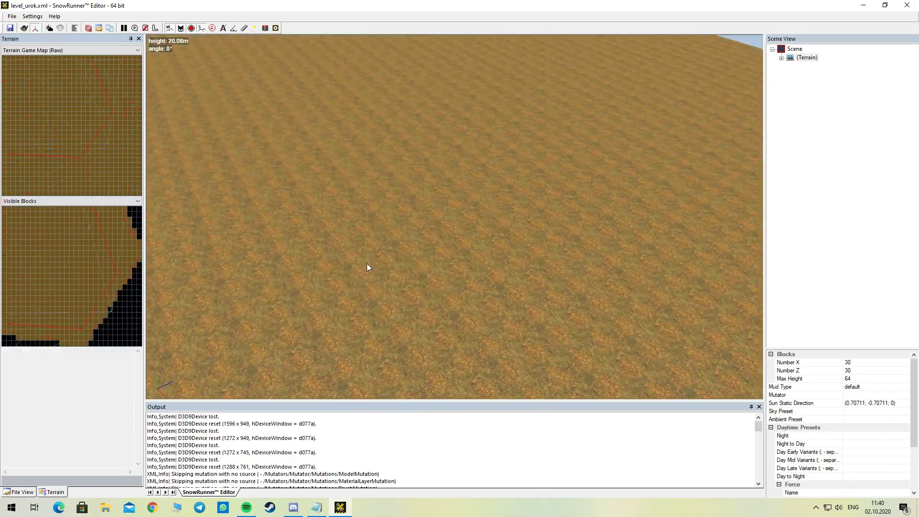
pyautogui.scroll(3, 377, 279)
pyautogui.moveTo(377, 279); pyautogui.dragTo(431, 211, button='right')
pyautogui.scroll(-10, 430, 212)
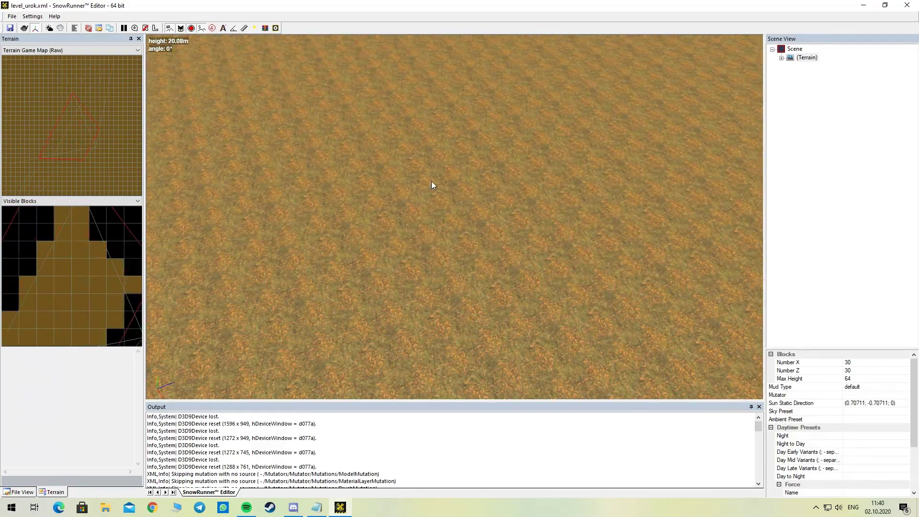
pyautogui.scroll(-10, 429, 178)
pyautogui.scroll(10, 461, 191)
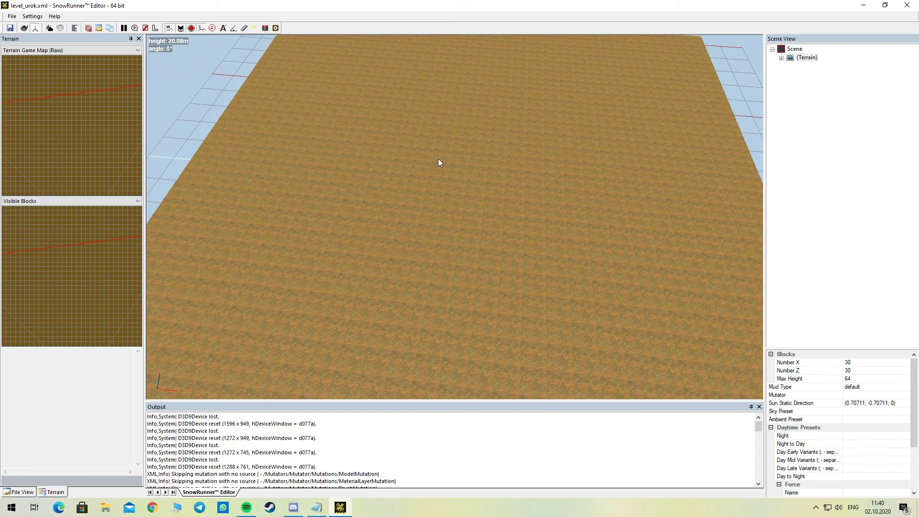
pyautogui.moveTo(427, 199); pyautogui.dragTo(446, 193, button='right')
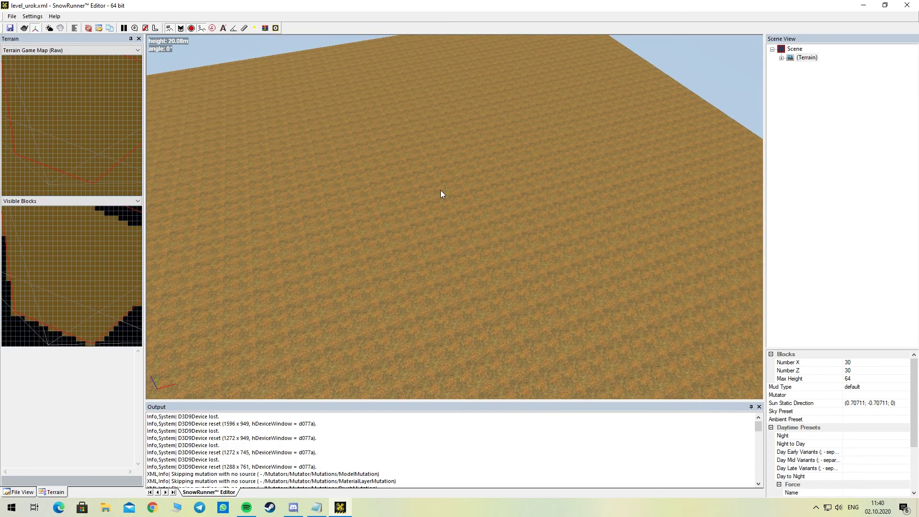
pyautogui.moveTo(432, 205)
pyautogui.mouseDown(button='right')
pyautogui.moveTo(441, 206)
pyautogui.moveTo(429, 205)
pyautogui.moveTo(429, 194)
pyautogui.mouseUp(button='right')
pyautogui.scroll(-5, 430, 194)
pyautogui.scroll(5, 455, 211)
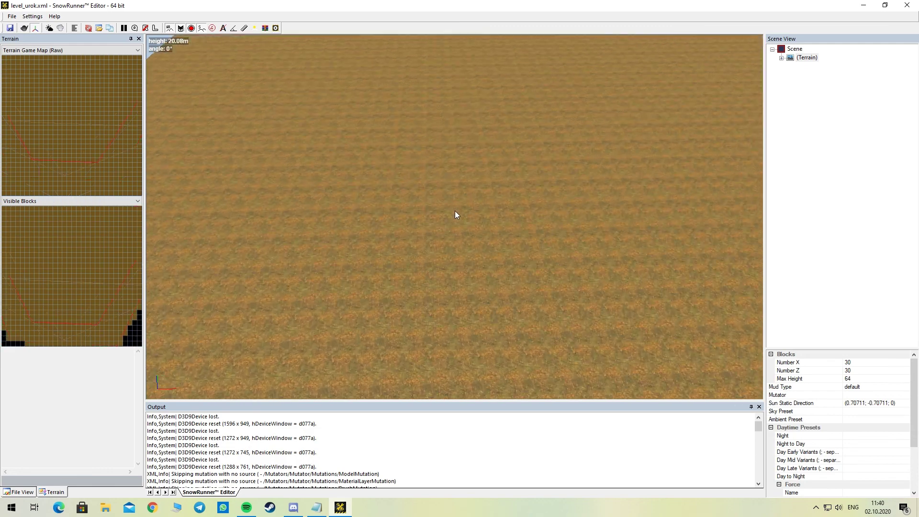